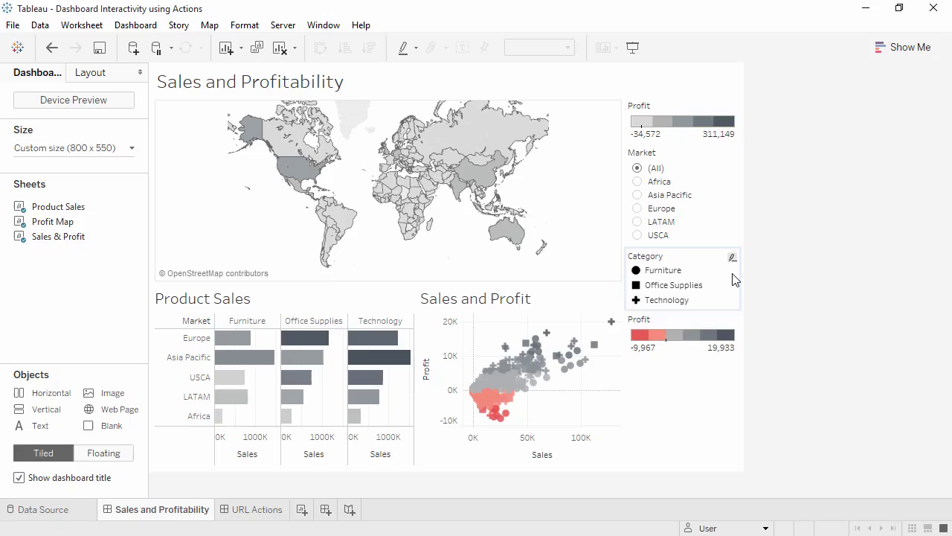
# Preview the Furniture and Office Supplies category highlighting, then clear it
pyautogui.click(678, 272)
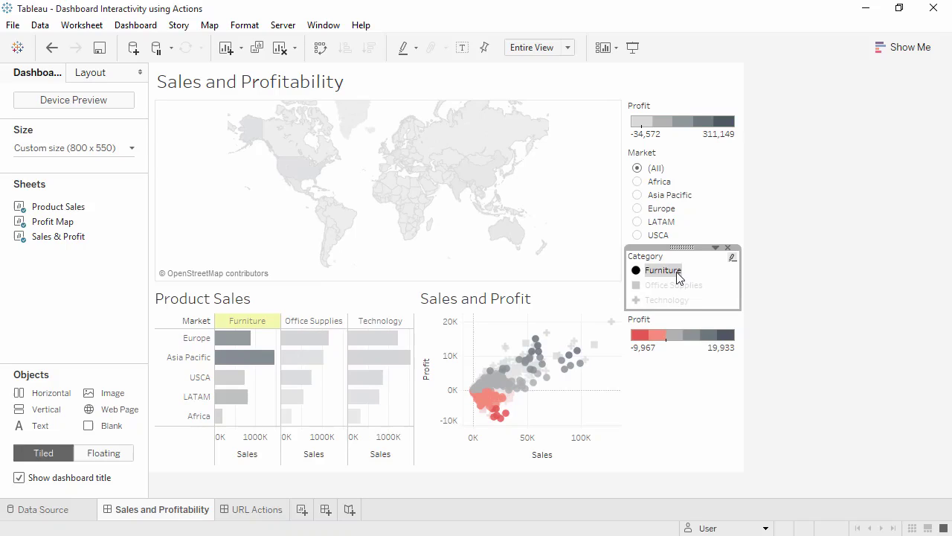
pyautogui.click(675, 285)
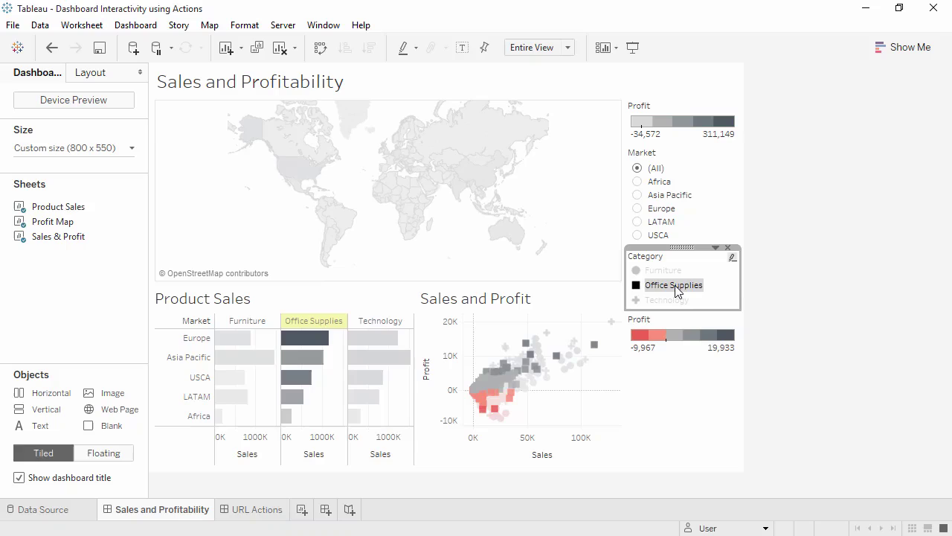
pyautogui.click(674, 285)
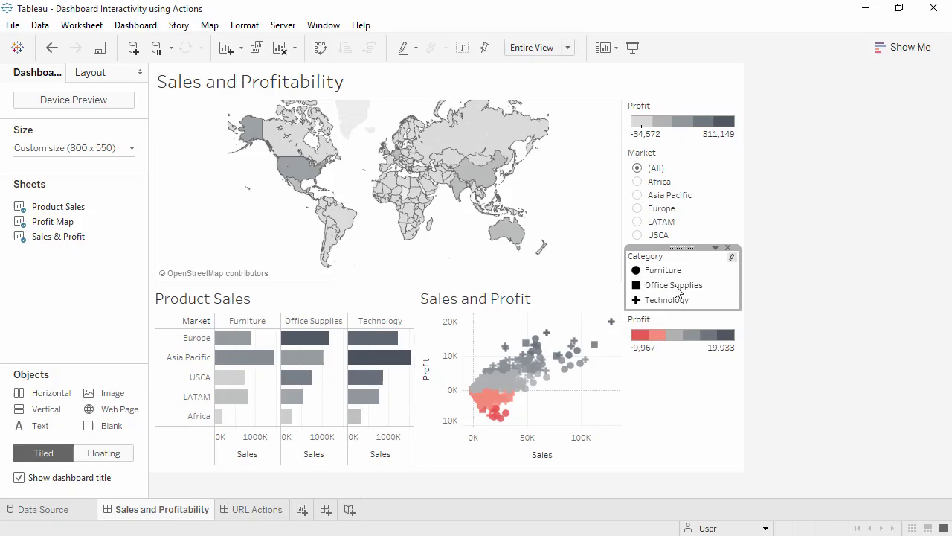
# Add a new highlight dashboard action named 'Market Highlight'
pyautogui.click(137, 27)
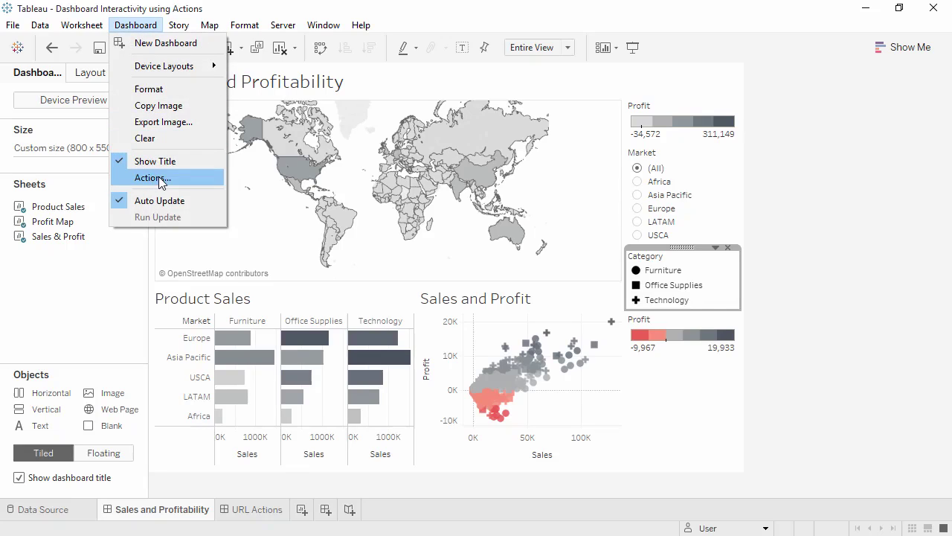
pyautogui.click(153, 177)
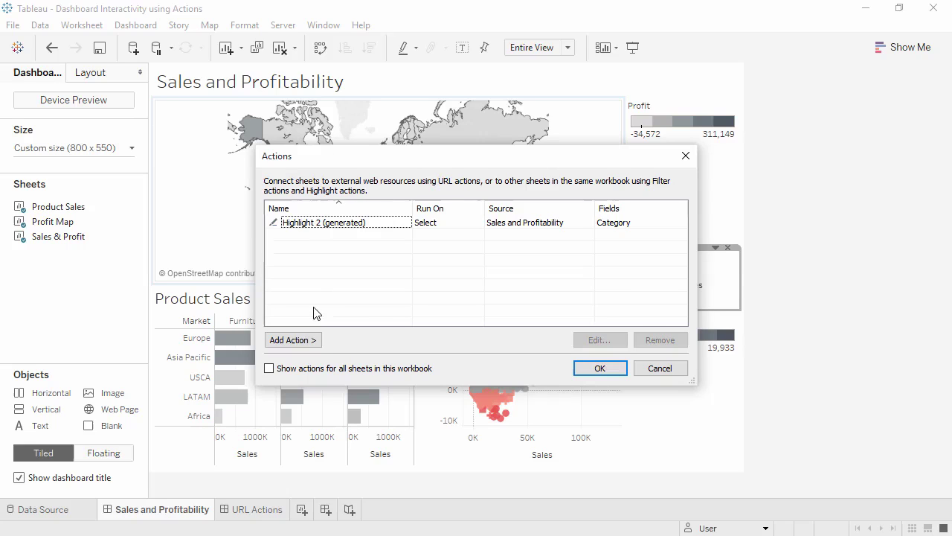
pyautogui.click(311, 341)
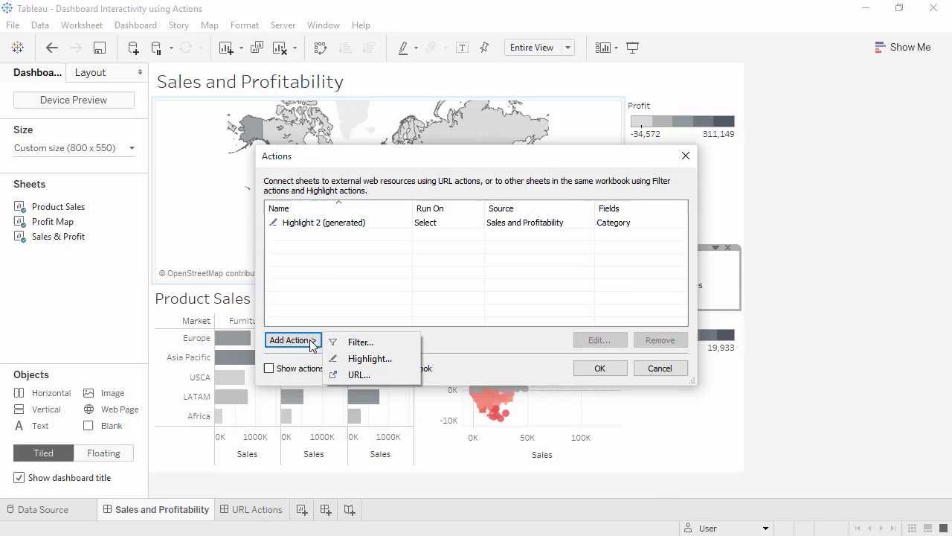
pyautogui.click(357, 361)
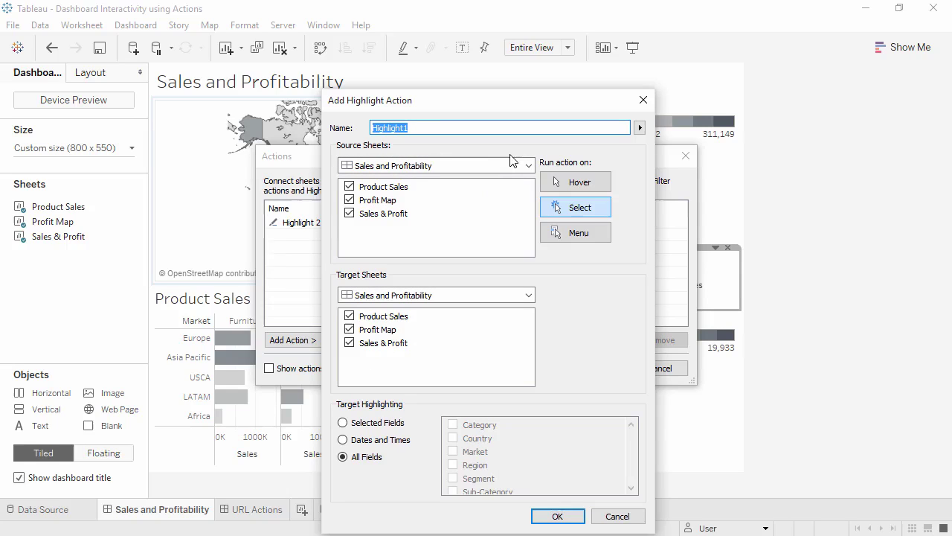
pyautogui.write('Market Highlight')
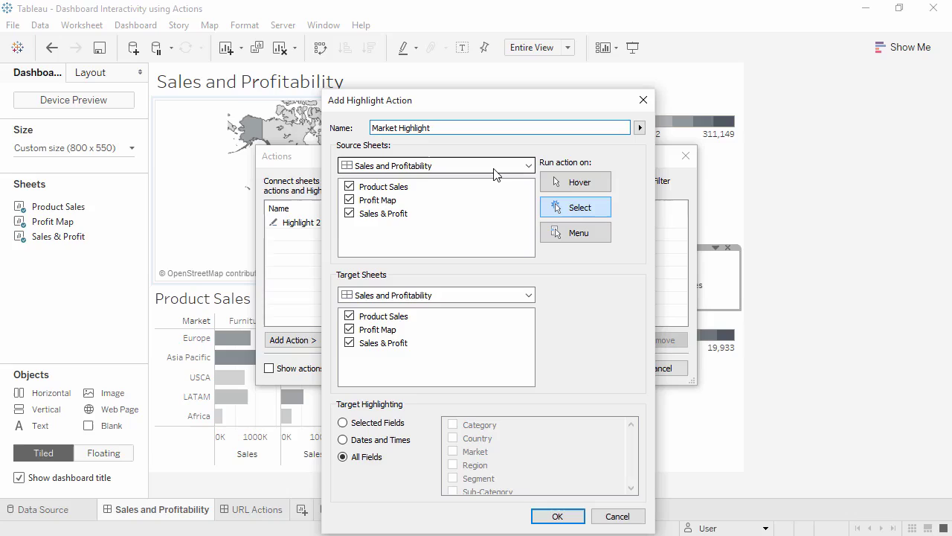
# Keep Sales and Profitability as source, drop the Profit Map target, highlight Market on Hover
pyautogui.click(495, 173)
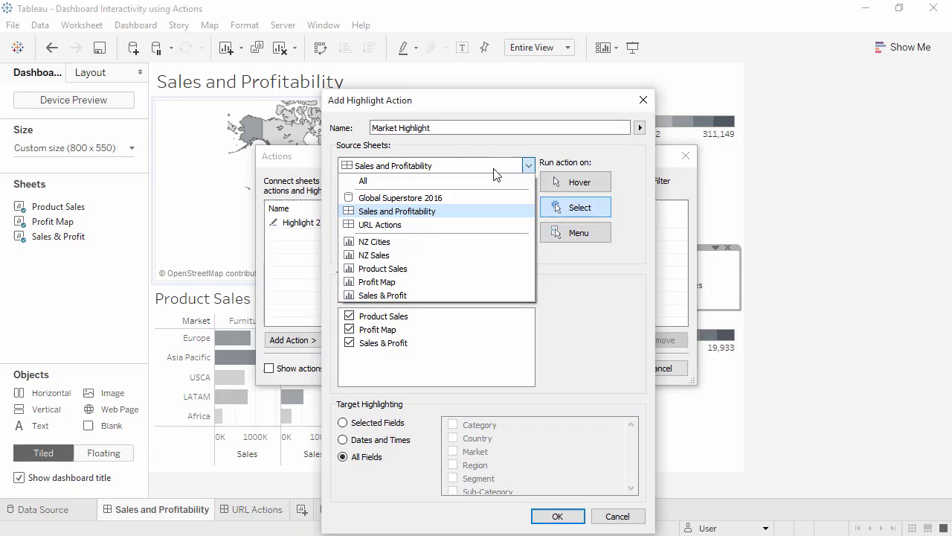
pyautogui.click(495, 171)
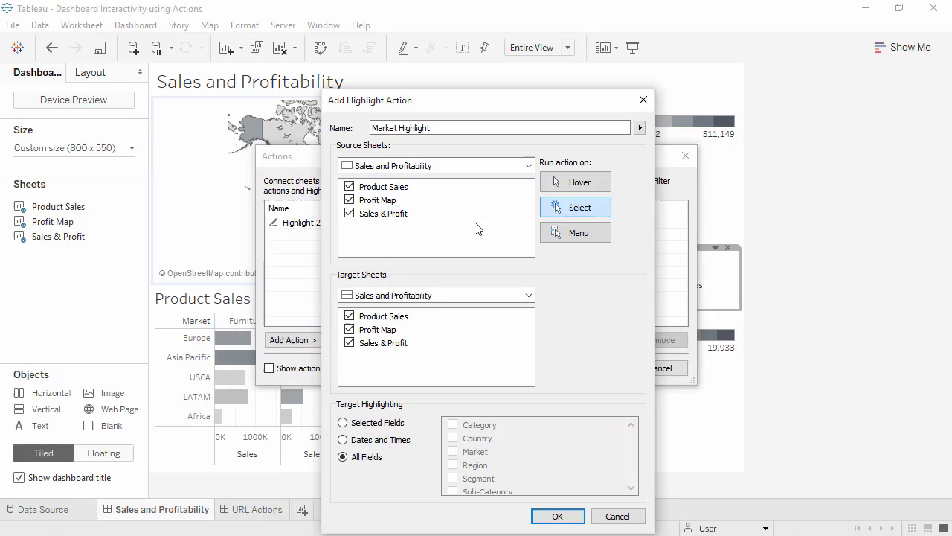
pyautogui.click(350, 330)
pyautogui.click(343, 423)
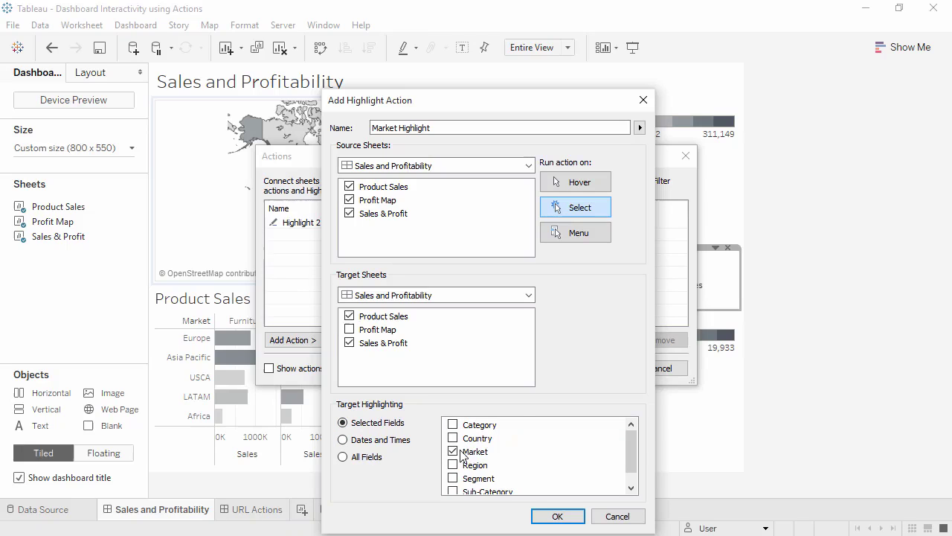
pyautogui.click(590, 186)
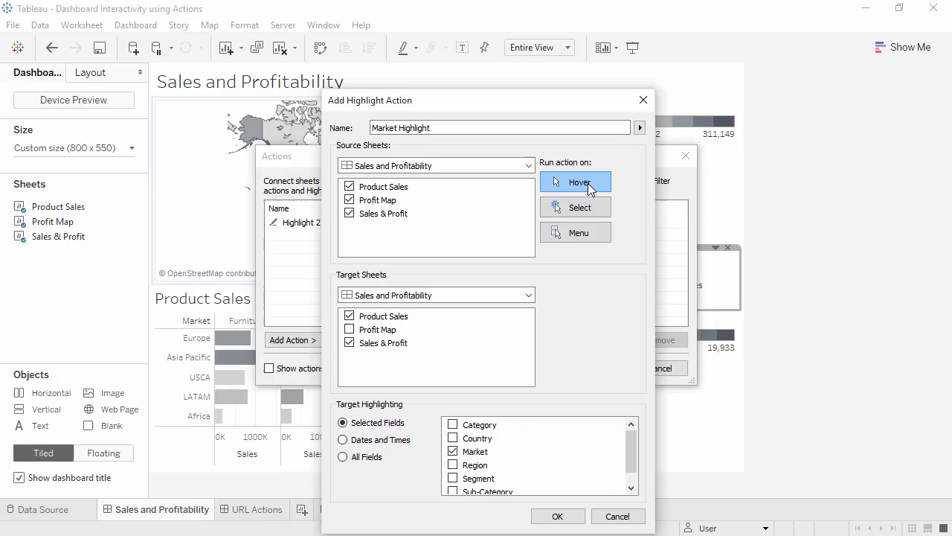
# Save Market Highlight and test it by hovering map countries, highlighting Africa's market
pyautogui.click(570, 520)
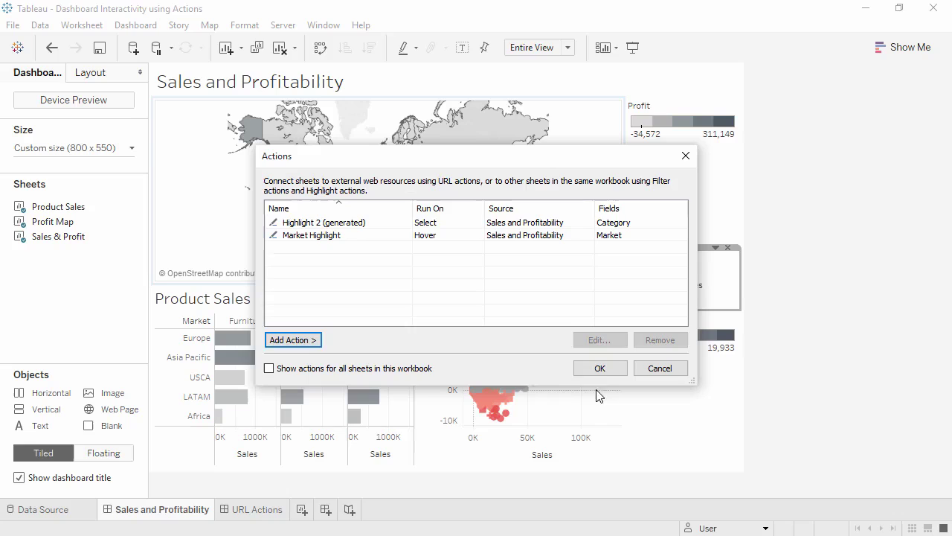
pyautogui.click(599, 368)
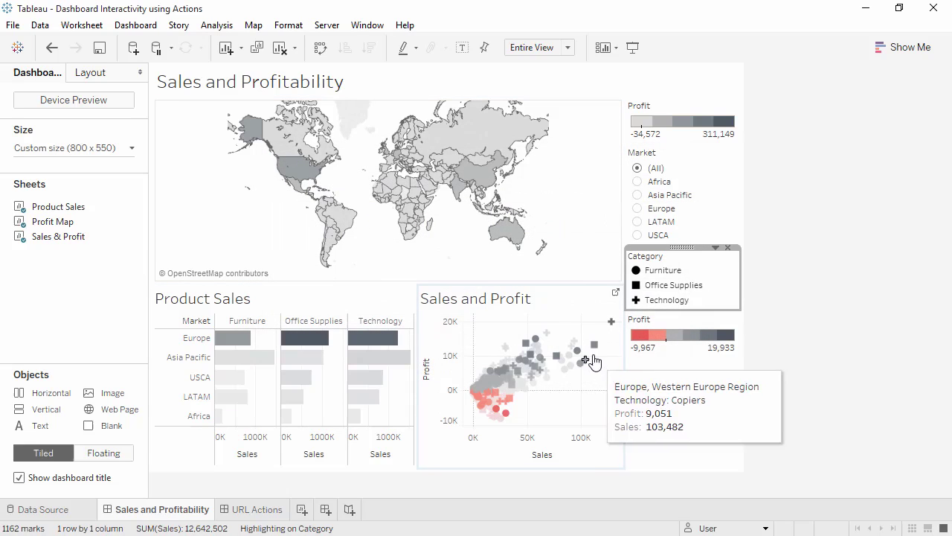
pyautogui.moveTo(594, 349)
pyautogui.moveTo(549, 336)
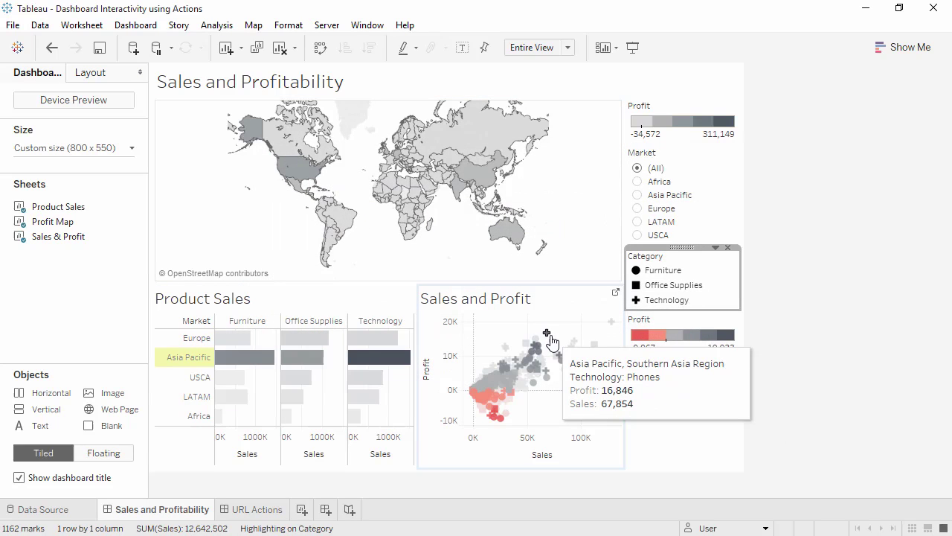
pyautogui.moveTo(492, 236)
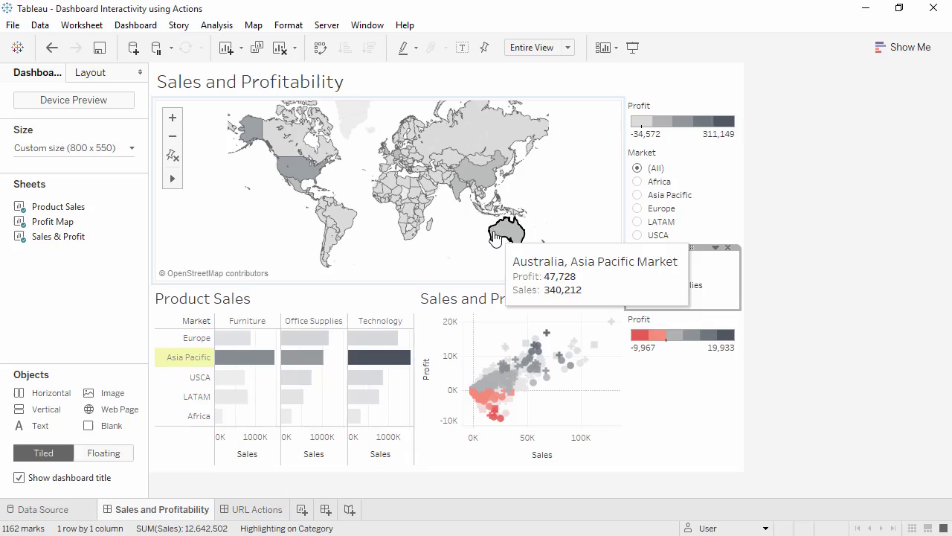
pyautogui.moveTo(431, 230)
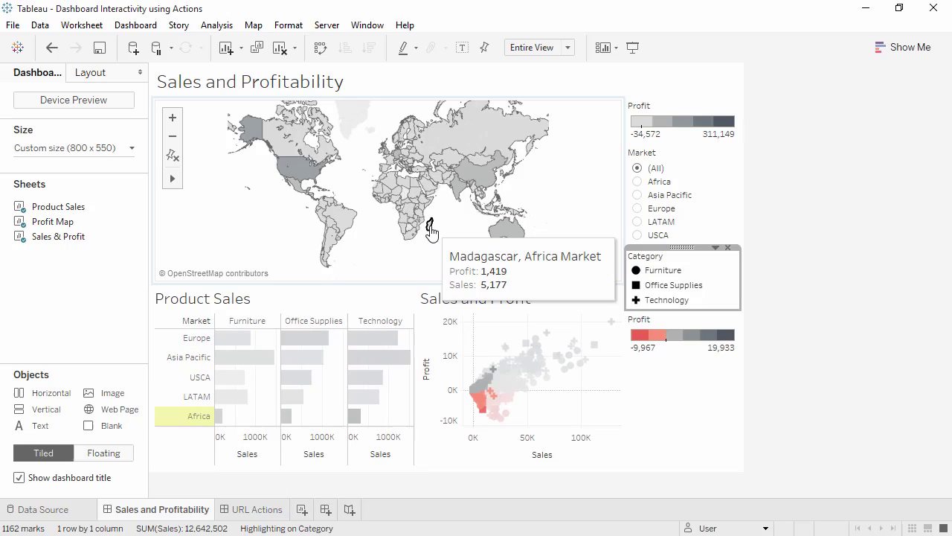
# Apply the Market filter to all worksheets using related data sources, then select Profit Map
pyautogui.click(701, 177)
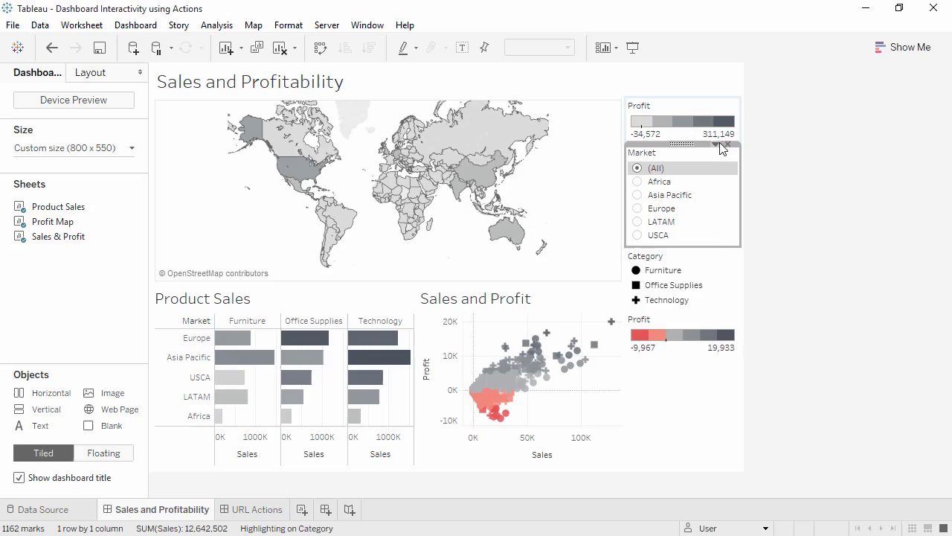
pyautogui.click(717, 145)
pyautogui.moveTo(710, 148)
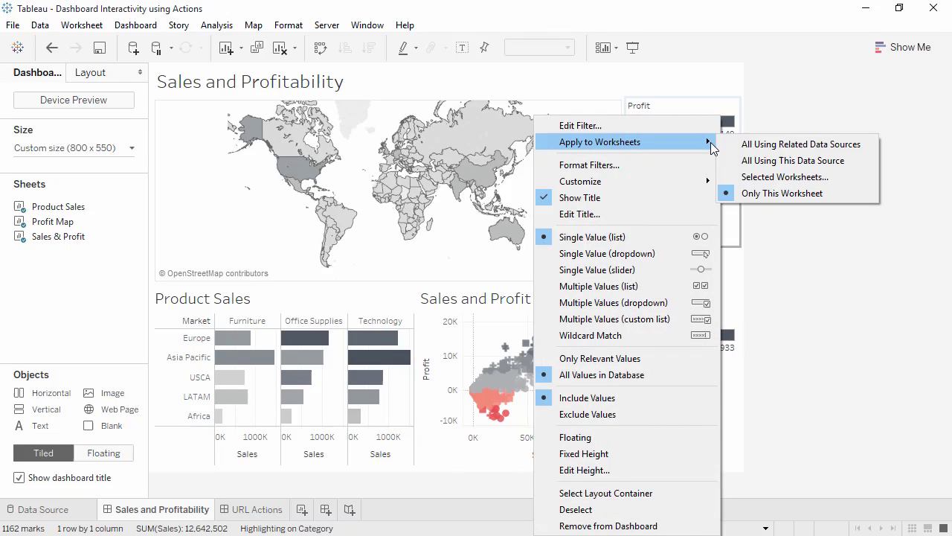
pyautogui.click(744, 145)
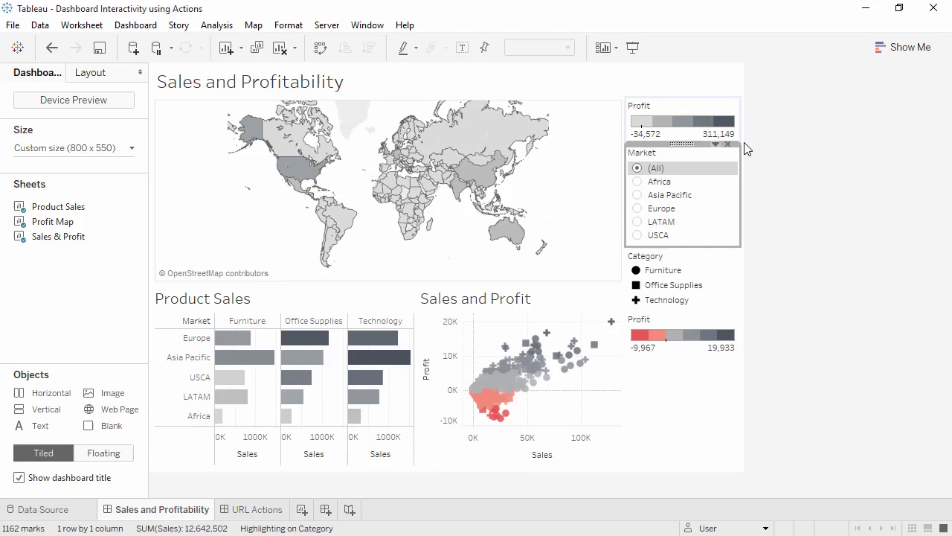
pyautogui.click(595, 150)
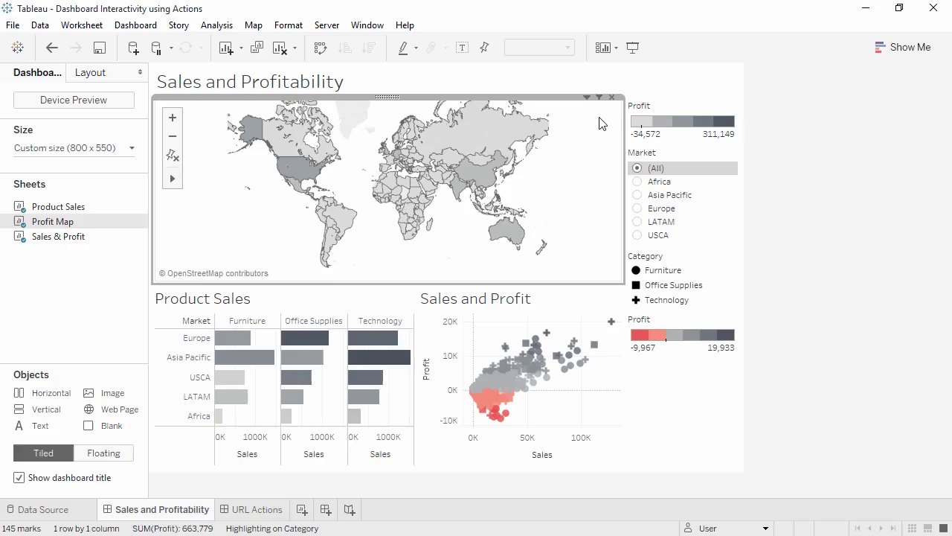
# Add a new filter dashboard action named 'Filter to just this country'
pyautogui.click(135, 26)
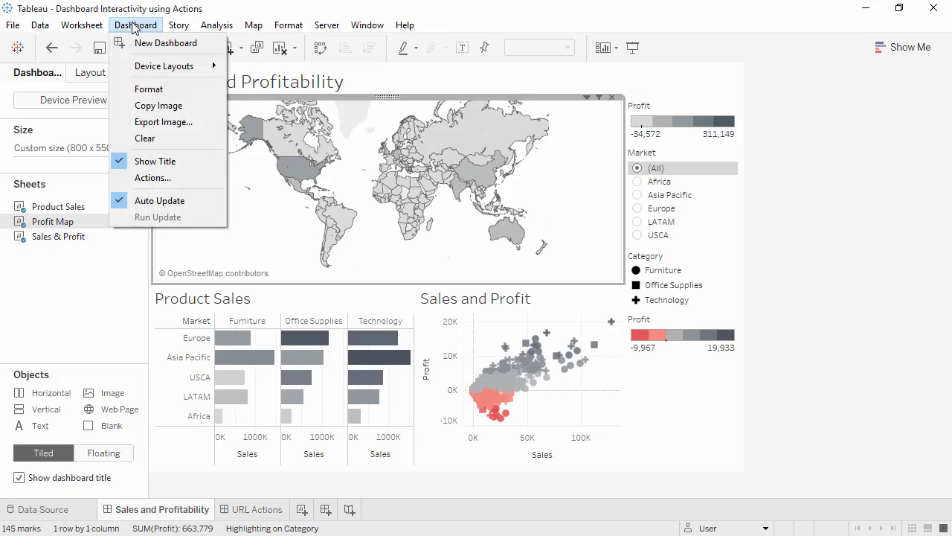
pyautogui.click(149, 178)
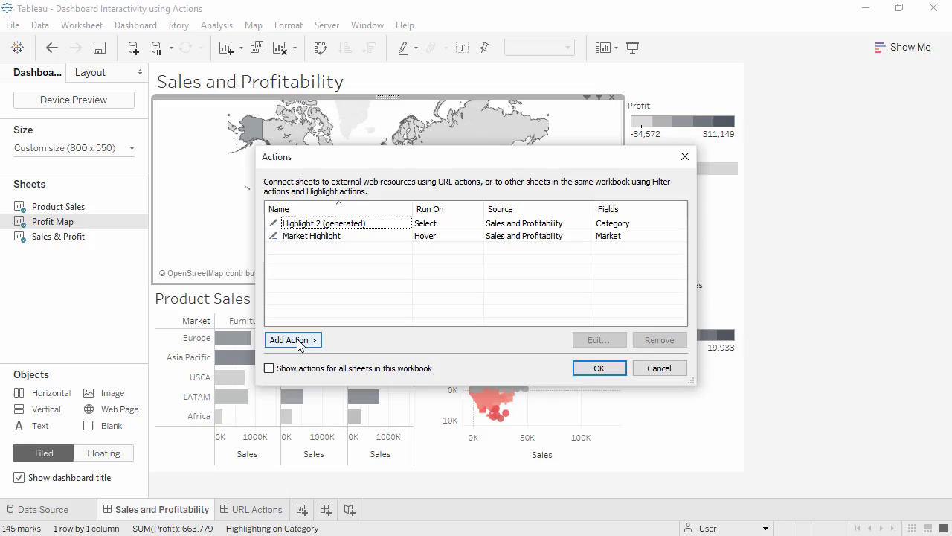
pyautogui.click(296, 340)
pyautogui.click(361, 344)
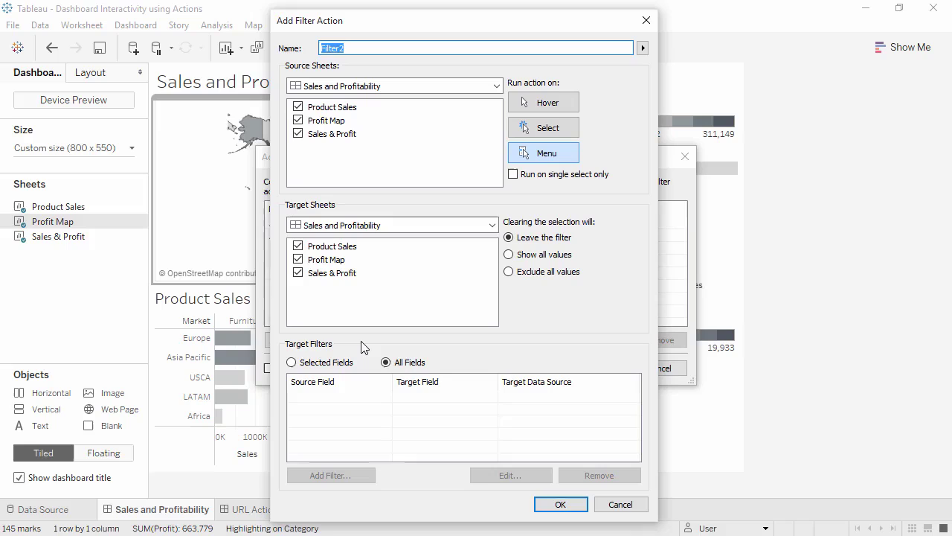
pyautogui.write('Filter to just this country')
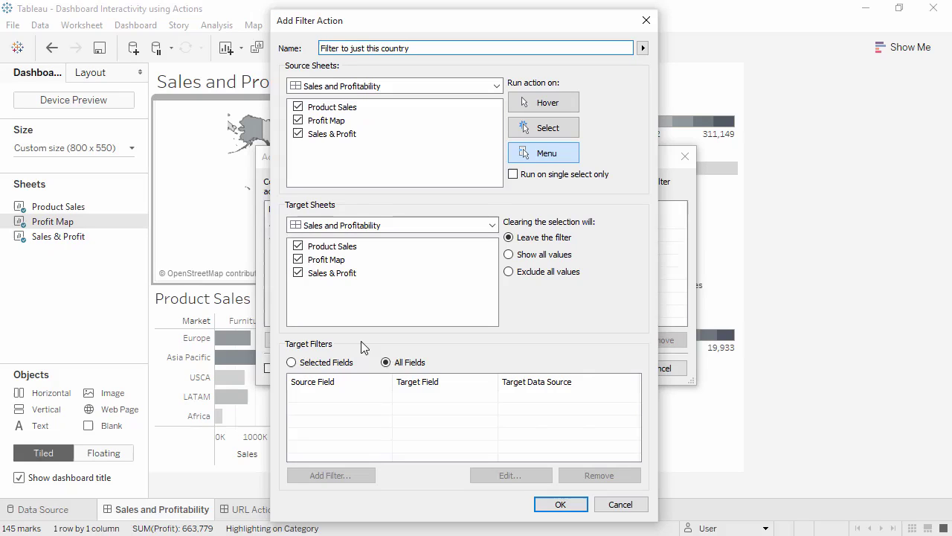
# Use Profit Map as the only source, leave it out of targets, show all values on clear, run on Menu
pyautogui.click(297, 134)
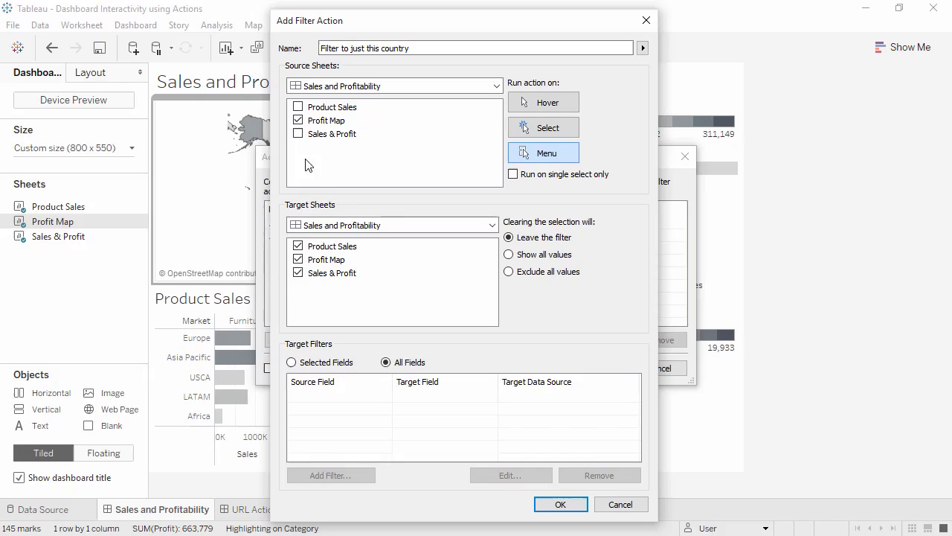
pyautogui.click(298, 259)
pyautogui.click(510, 255)
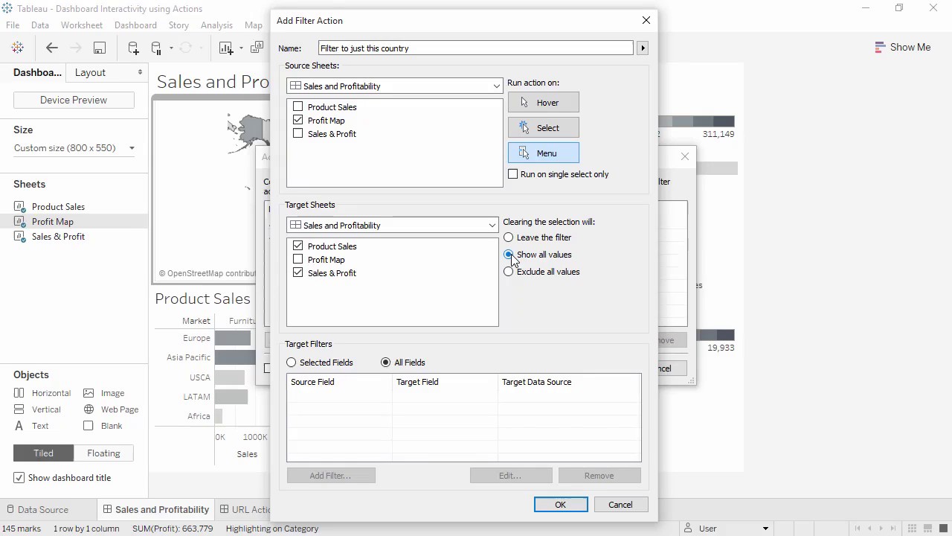
pyautogui.click(543, 154)
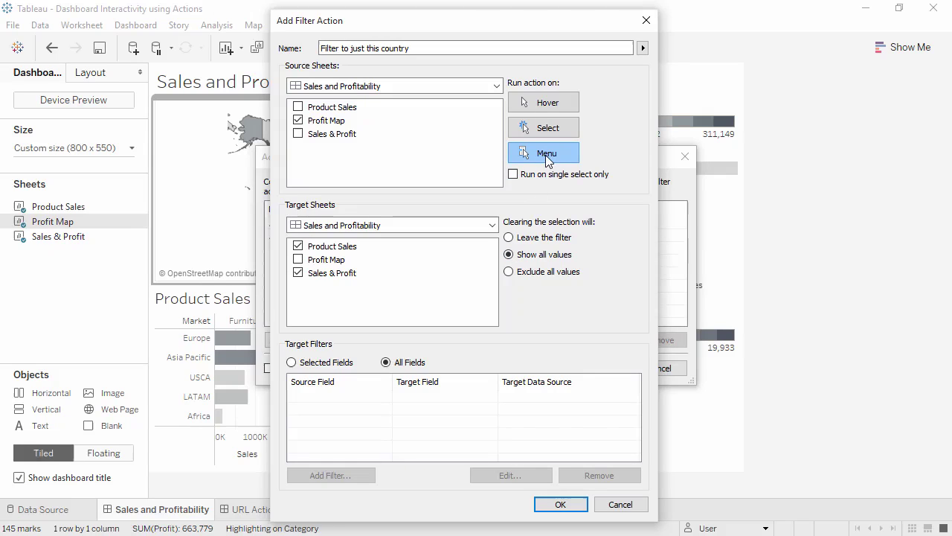
pyautogui.click(557, 505)
pyautogui.click(600, 369)
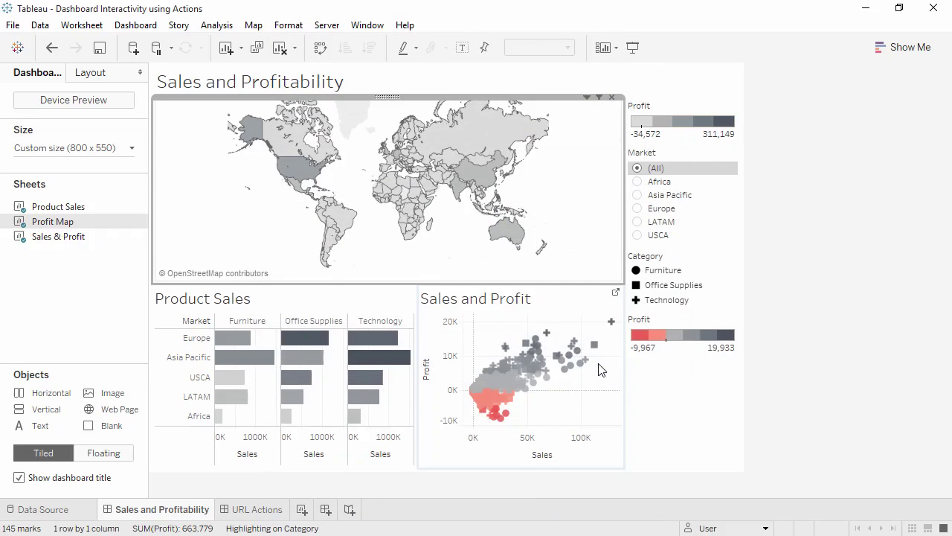
# Filter to Brazil to confirm the charts narrow to LATAM, clear it, and open URL Actions dashboard
pyautogui.click(349, 231)
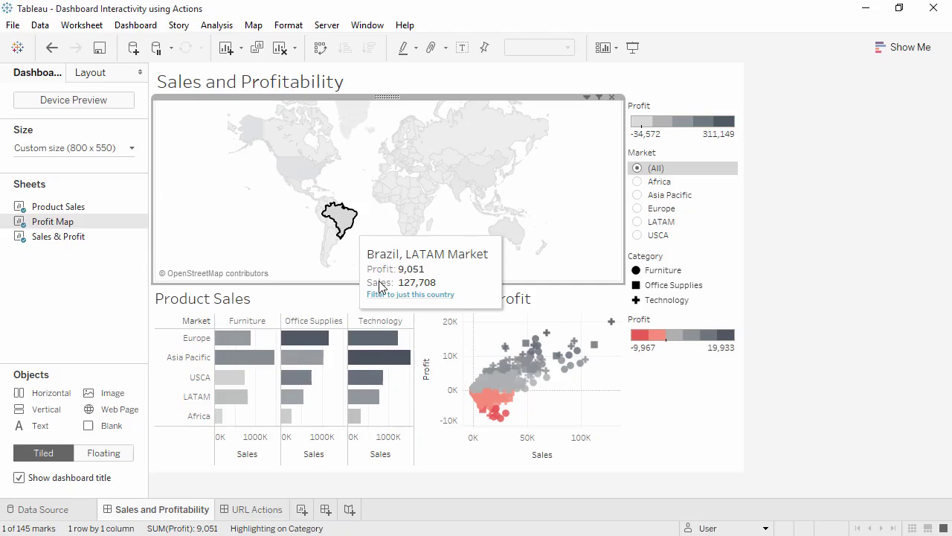
pyautogui.click(382, 295)
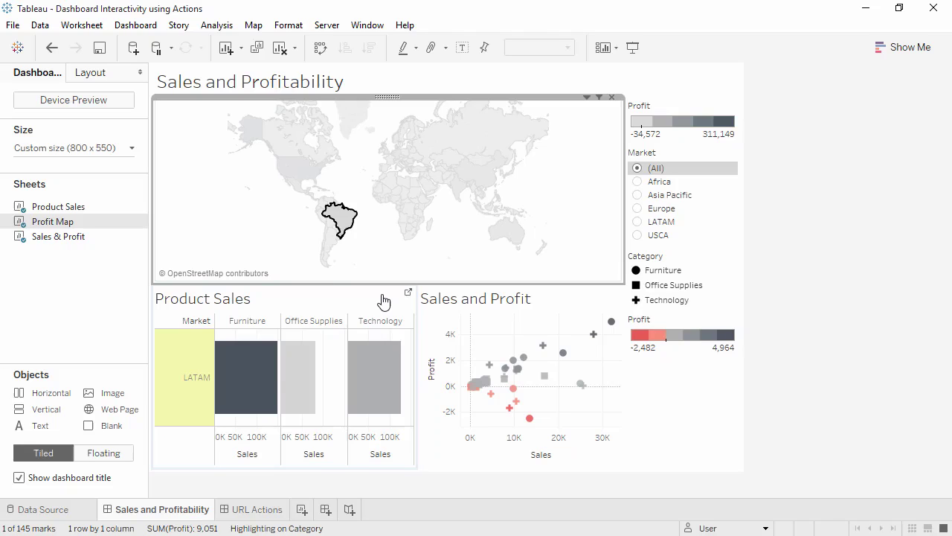
pyautogui.click(347, 232)
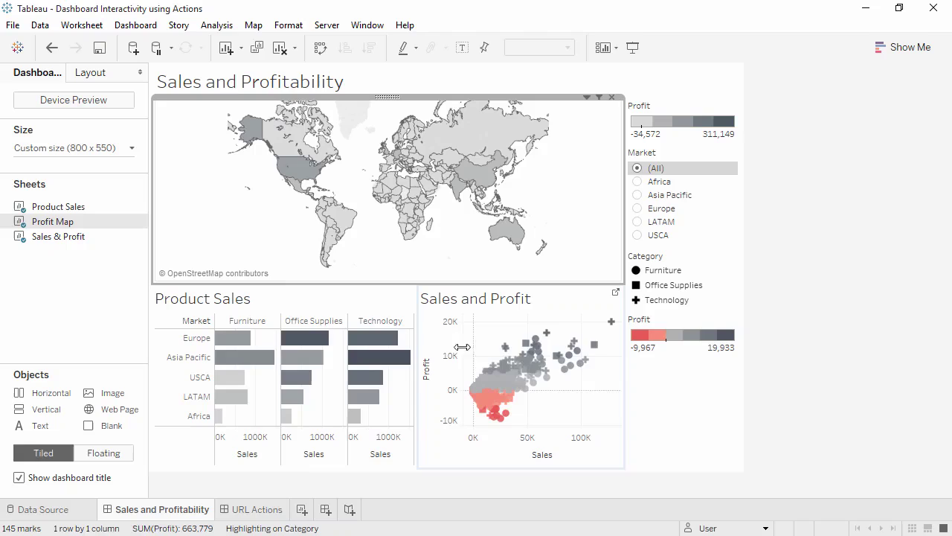
pyautogui.moveTo(506, 349)
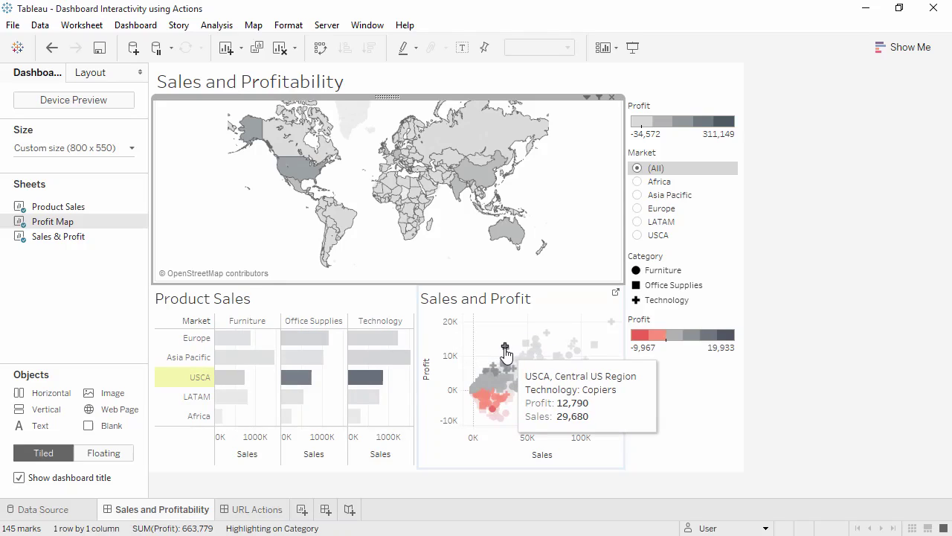
pyautogui.click(269, 510)
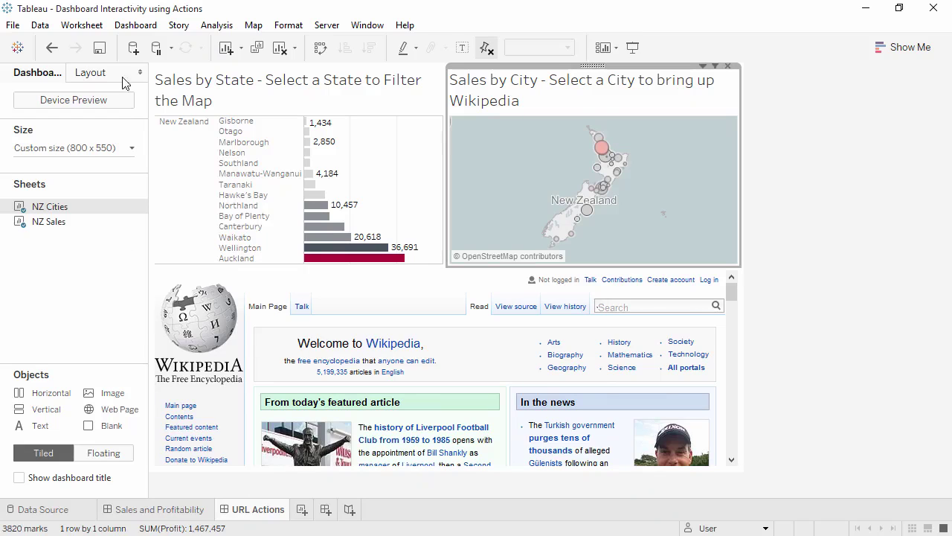
# Add a new URL action from the Dashboard Actions list
pyautogui.click(132, 25)
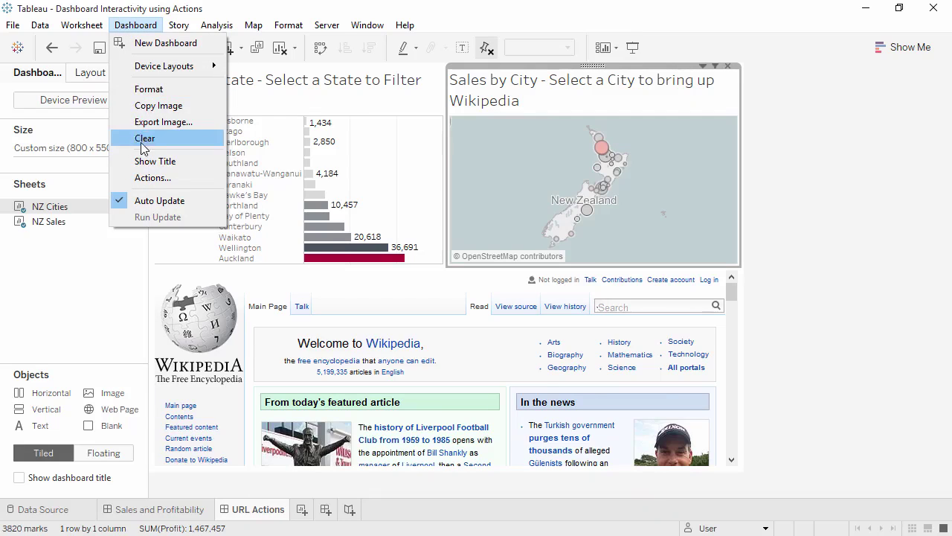
pyautogui.click(143, 177)
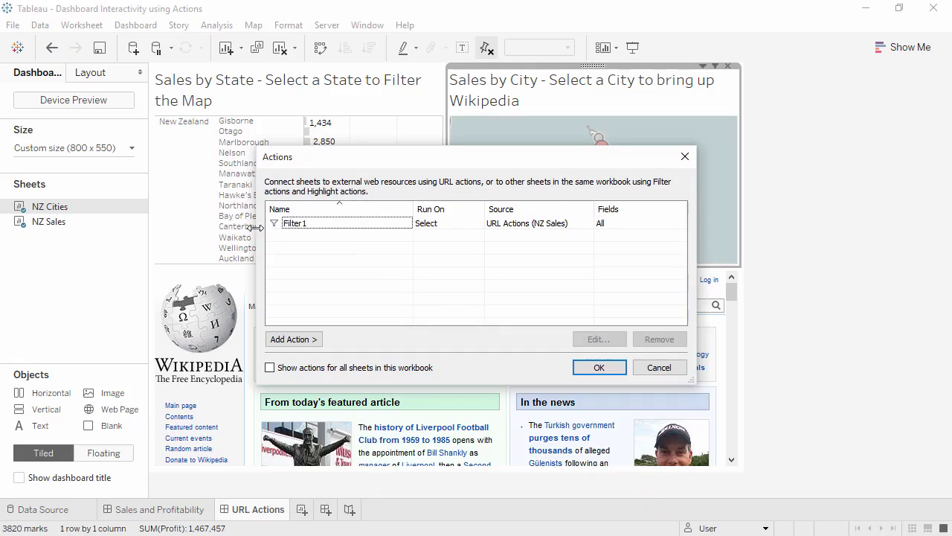
pyautogui.click(292, 341)
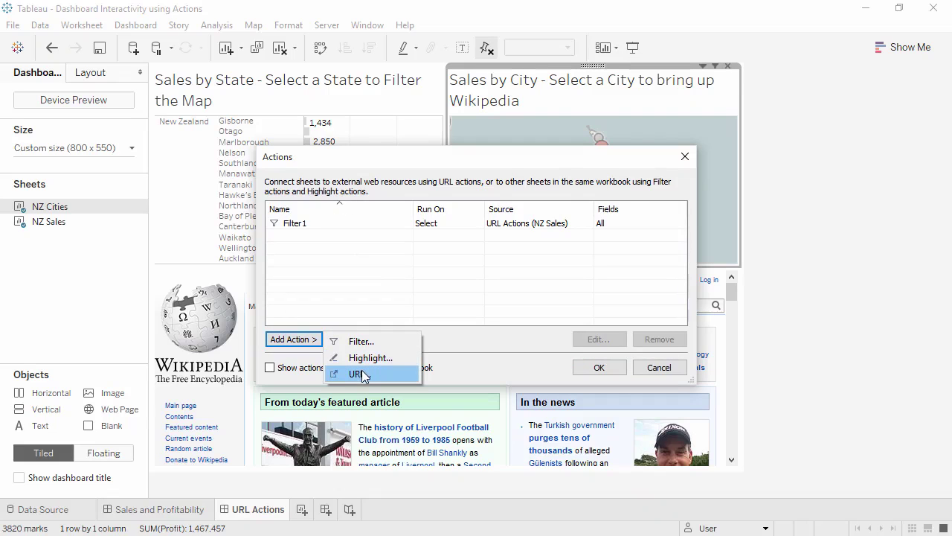
pyautogui.click(362, 375)
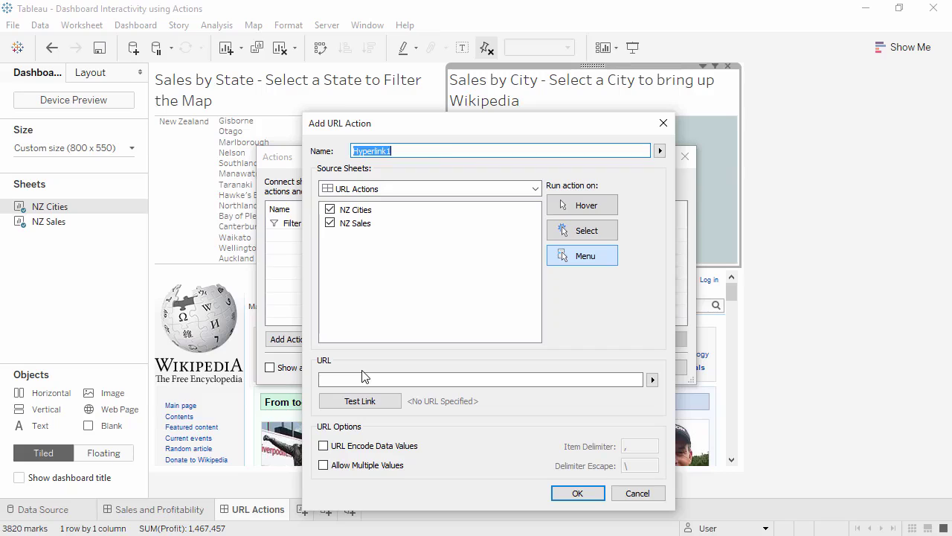
# Name the URL action 'Wikipedia for <City>' and remove NZ Sales as a source sheet
pyautogui.write('Wikipedia for')
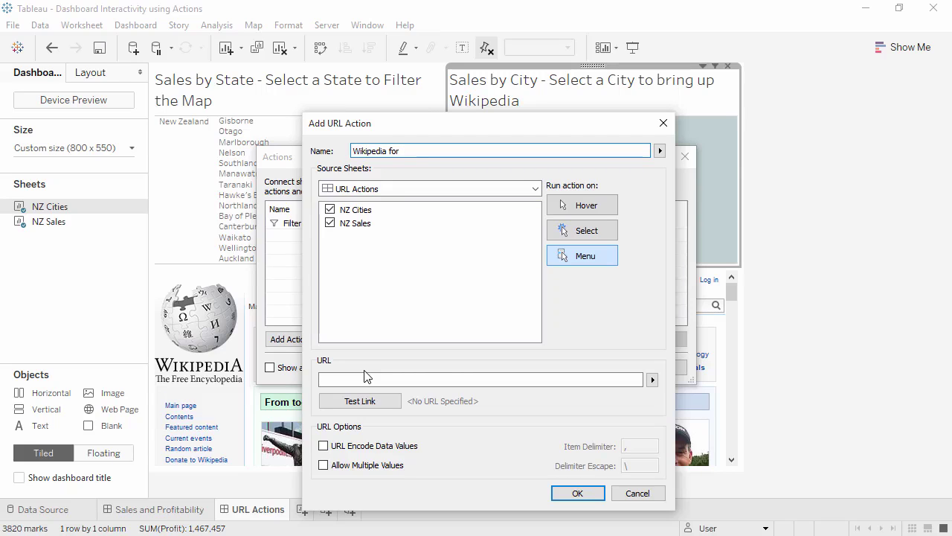
pyautogui.click(660, 151)
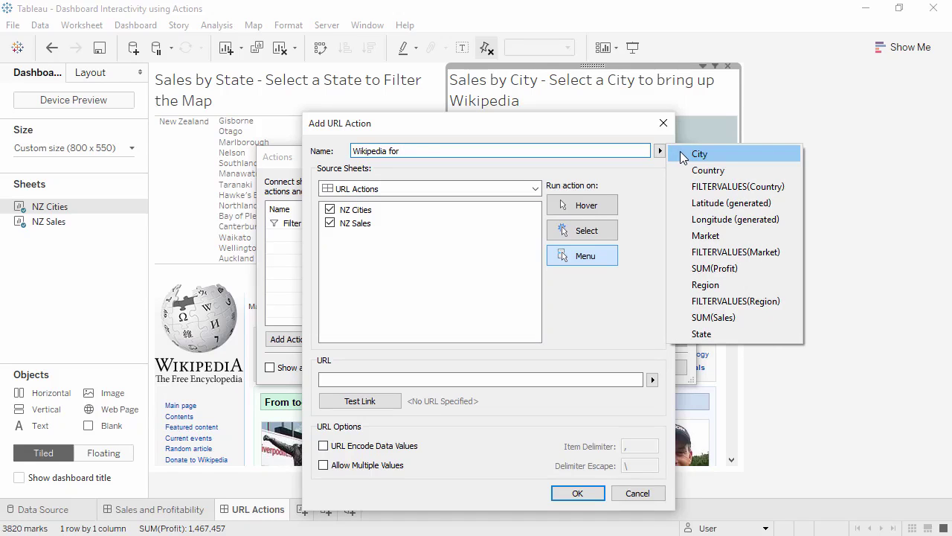
pyautogui.click(681, 154)
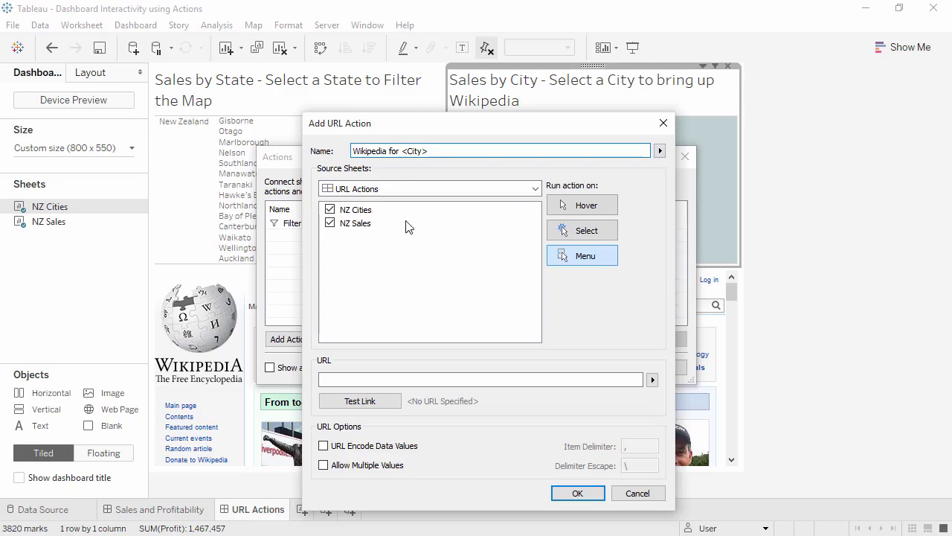
pyautogui.click(329, 223)
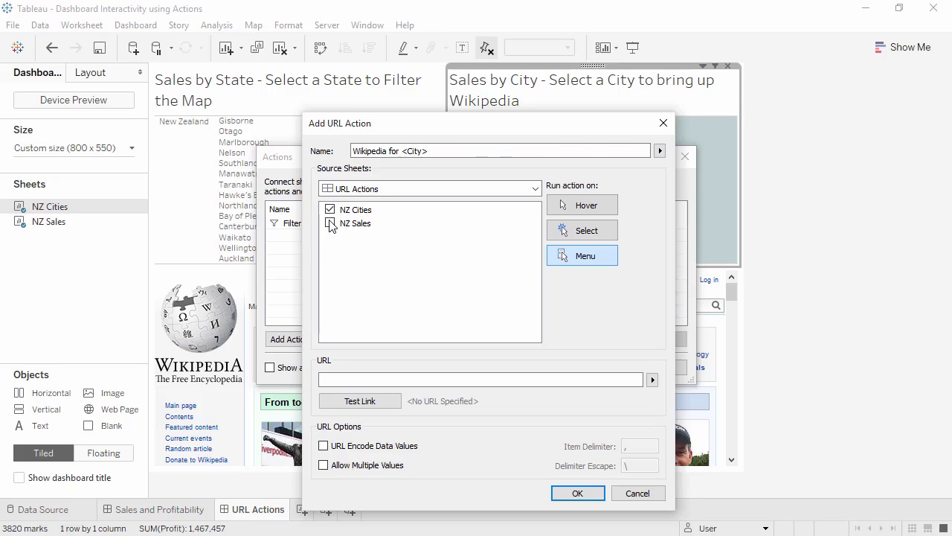
pyautogui.click(350, 380)
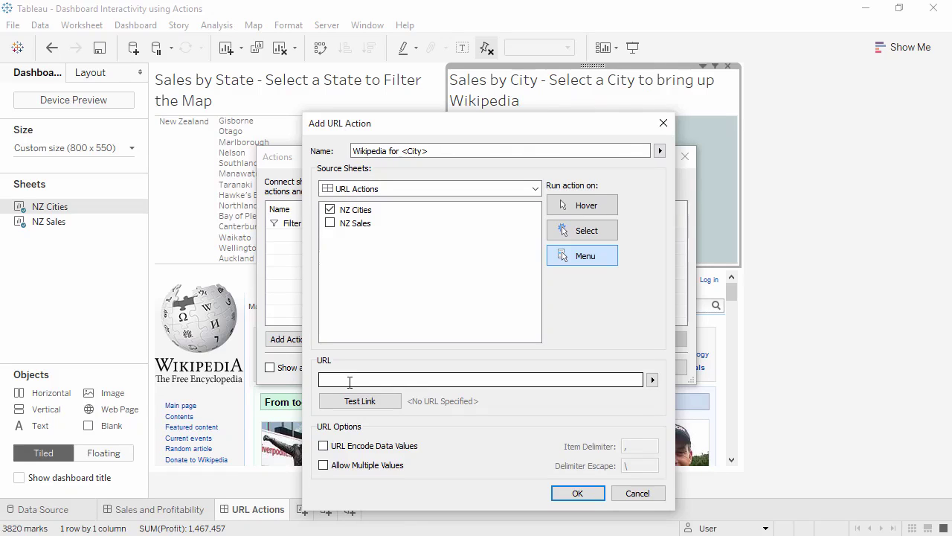
# Set the URL to en.wikipedia.org/wiki/<City> and test it, opening the Aachen article
pyautogui.write('en.wikipedia.org/wiki/')
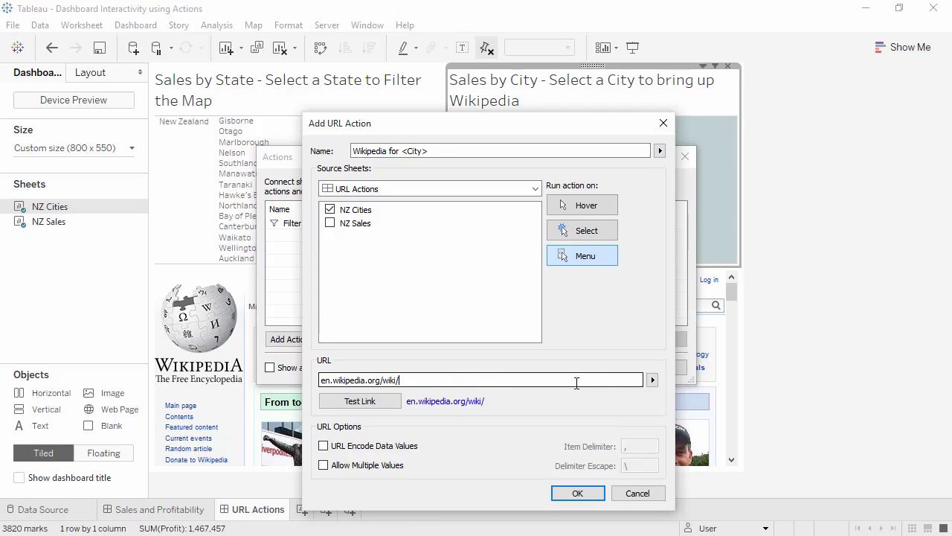
pyautogui.click(652, 379)
pyautogui.click(688, 380)
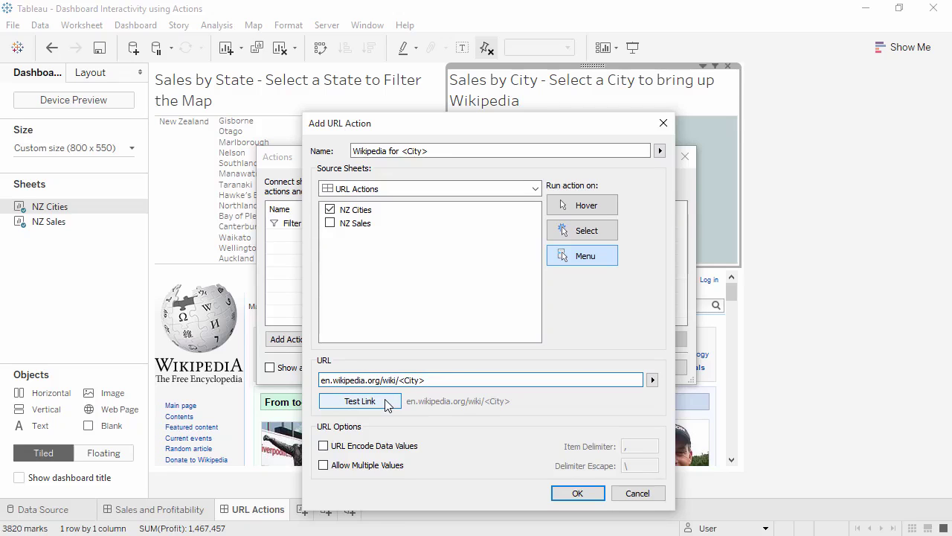
pyautogui.click(360, 401)
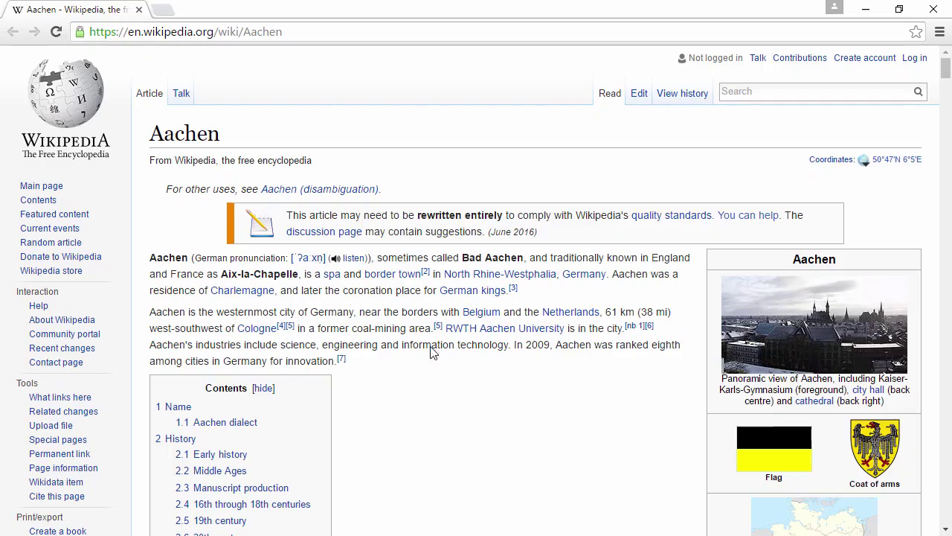
# Save the Wikipedia for <City> action and load Dunedin's article via its map tooltip link
pyautogui.click(867, 15)
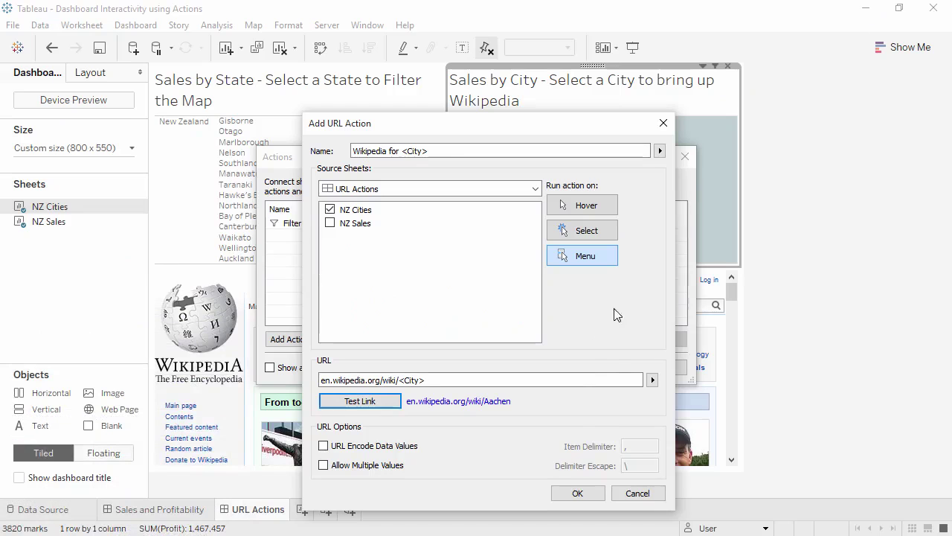
pyautogui.click(577, 493)
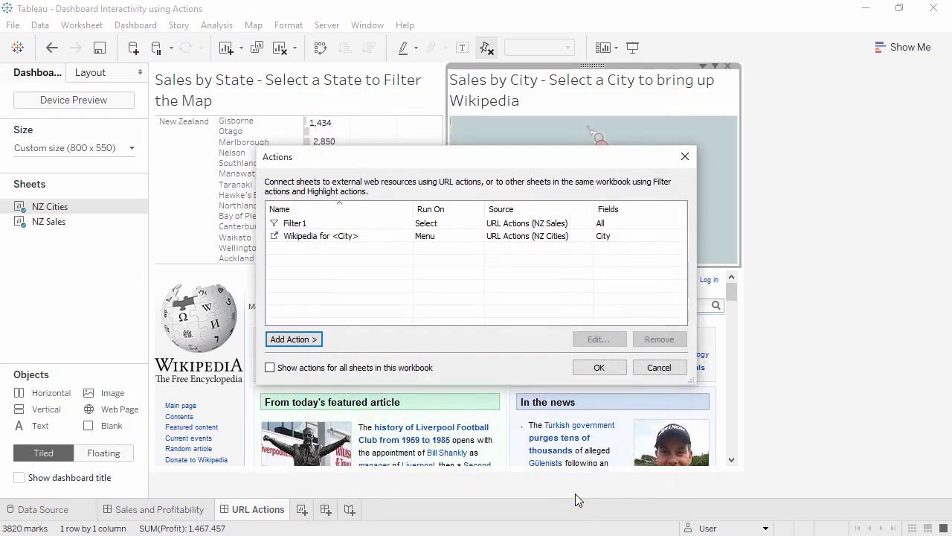
pyautogui.click(603, 367)
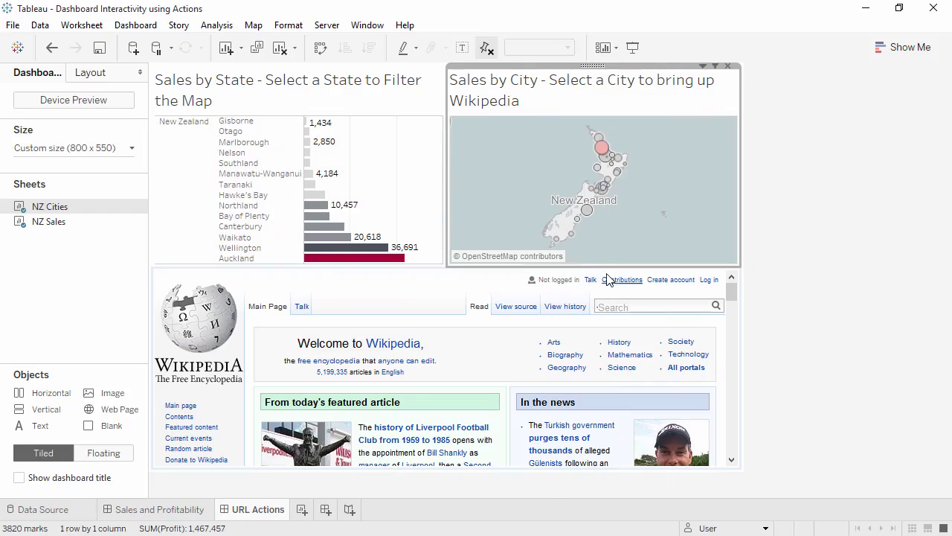
pyautogui.click(571, 236)
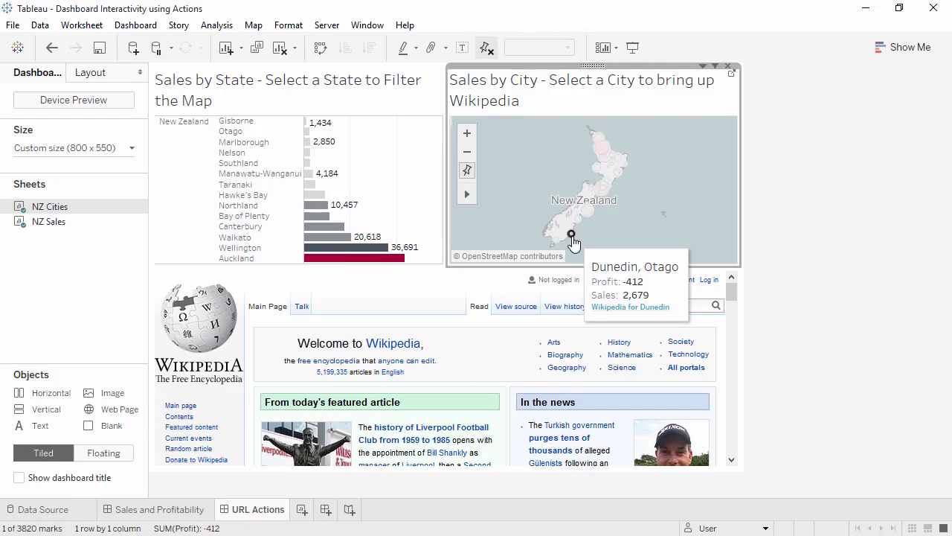
pyautogui.click(604, 307)
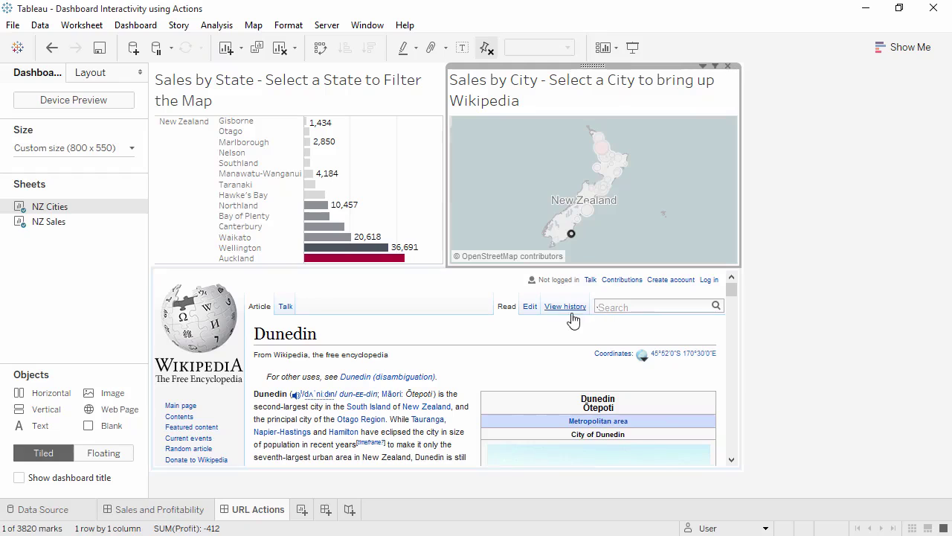
# Scroll Dunedin's embedded article and follow its New Zealand link
pyautogui.scroll(-1, 532, 352)
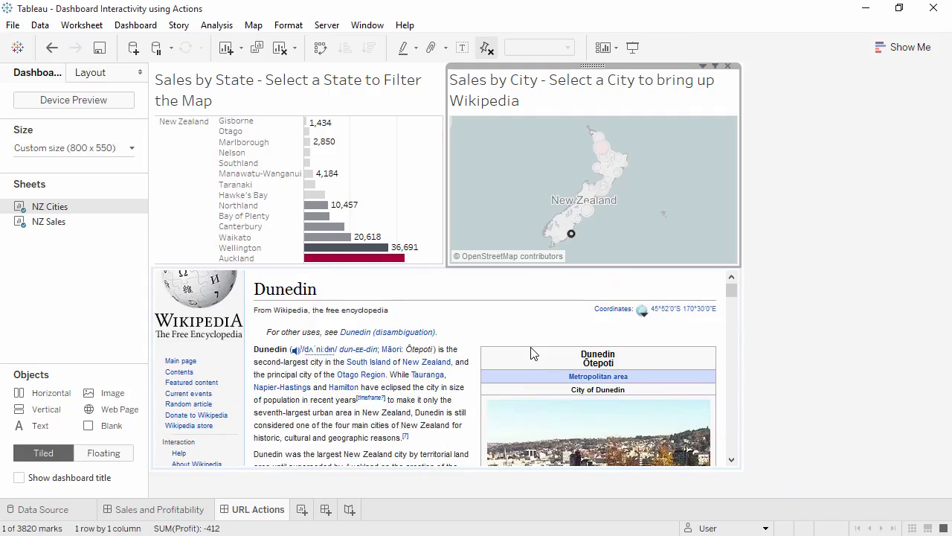
pyautogui.scroll(-1, 532, 354)
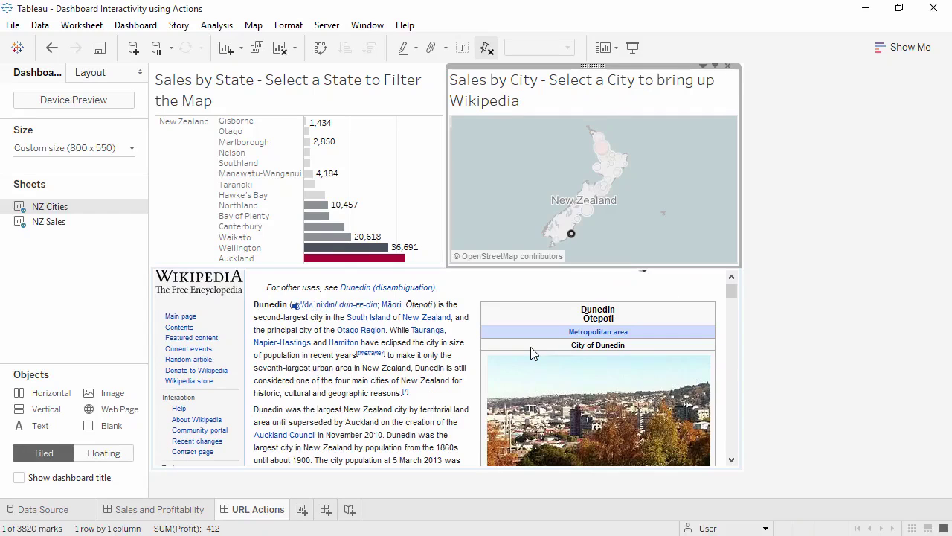
pyautogui.click(431, 320)
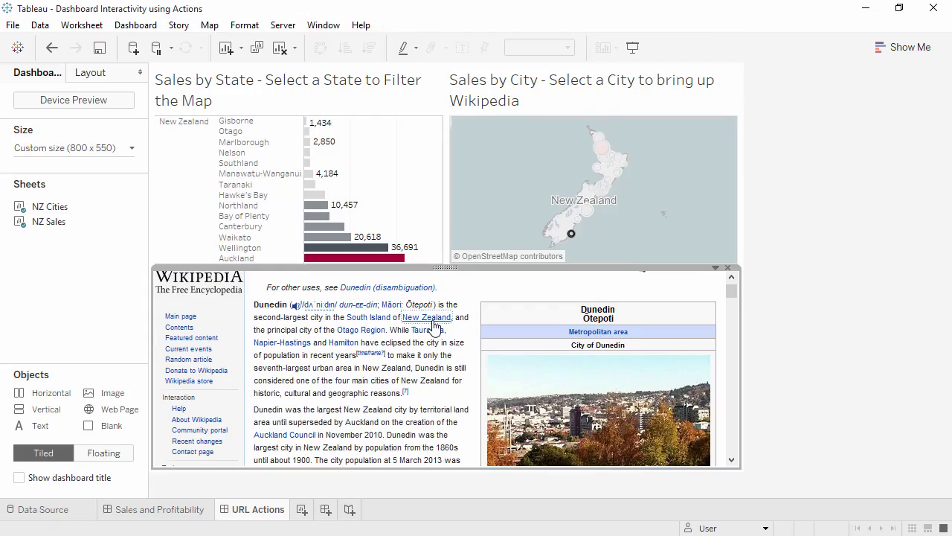